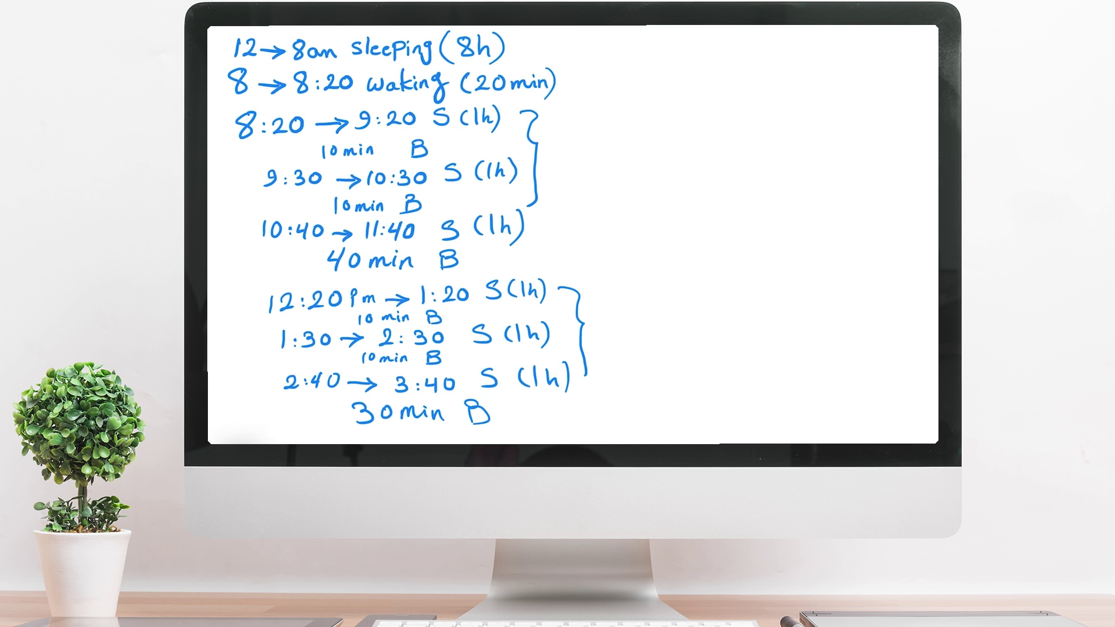
Write the 4:10 evening block with its '10min B' note, then brace the 4:10–6:30 blocks
{"action": "mouse_move", "coordinate": [666, 59]}
{"action": "left_mouse_down"}
{"action": "mouse_move", "coordinate": [677, 75]}
{"action": "mouse_move", "coordinate": [697, 76]}
{"action": "left_mouse_up"}
{"action": "mouse_move", "coordinate": [710, 60]}
{"action": "left_mouse_down"}
{"action": "mouse_move", "coordinate": [749, 70]}
{"action": "mouse_move", "coordinate": [740, 78]}
{"action": "mouse_move", "coordinate": [778, 56]}
{"action": "mouse_move", "coordinate": [765, 73]}
{"action": "mouse_move", "coordinate": [800, 61]}
{"action": "mouse_move", "coordinate": [887, 83]}
{"action": "left_mouse_up"}
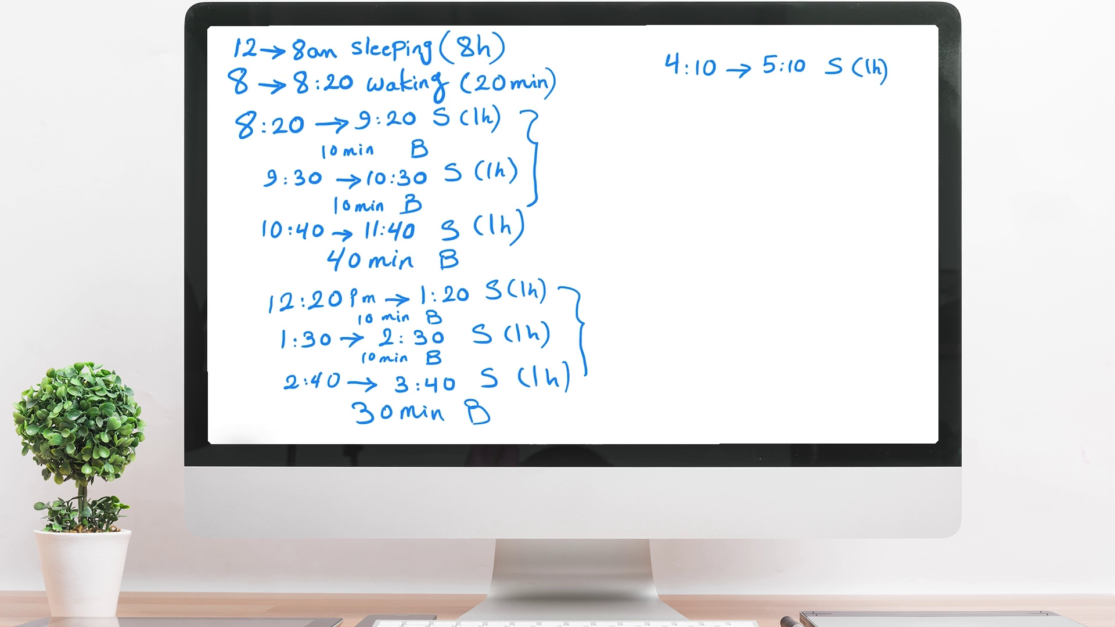
{"action": "mouse_move", "coordinate": [740, 83]}
{"action": "left_mouse_down"}
{"action": "mouse_move", "coordinate": [741, 96]}
{"action": "mouse_move", "coordinate": [748, 86]}
{"action": "mouse_move", "coordinate": [791, 96]}
{"action": "left_mouse_up"}
{"action": "left_click_drag", "start_coordinate": [810, 81], "coordinate": [809, 99]}
{"action": "left_click_drag", "start_coordinate": [809, 81], "coordinate": [810, 99]}
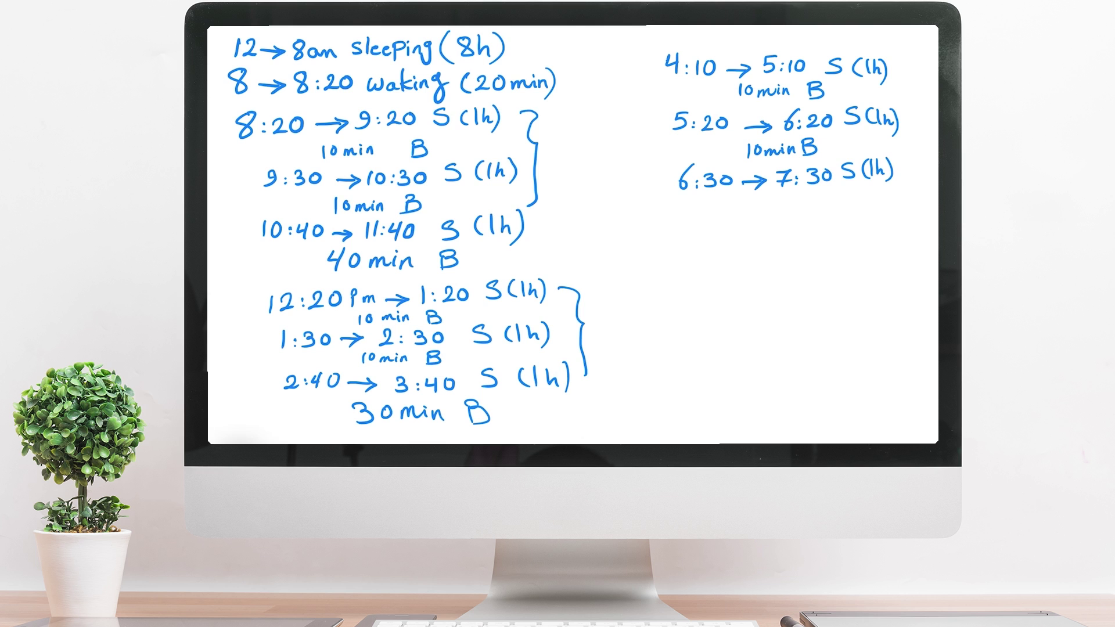
{"action": "left_click_drag", "start_coordinate": [906, 65], "coordinate": [904, 160]}
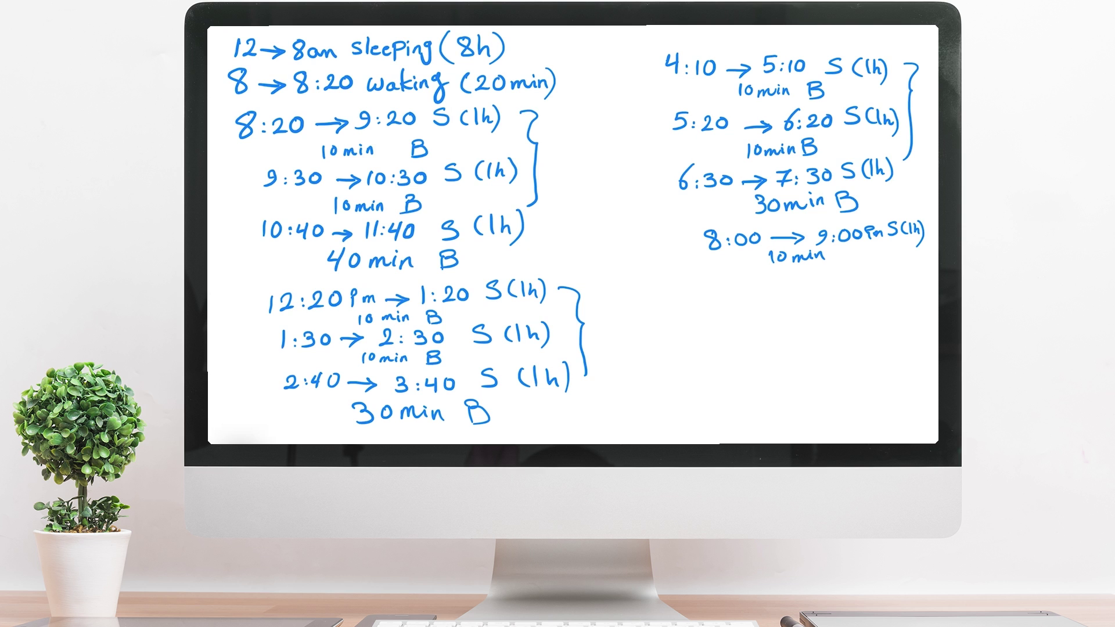
Handwrite '9:10 → 10:10 S(1h)', a '10 min' break, and label '10:20 → 11:20 S(1h)'
{"action": "mouse_move", "coordinate": [720, 280]}
{"action": "left_mouse_down"}
{"action": "mouse_move", "coordinate": [709, 294]}
{"action": "mouse_move", "coordinate": [735, 295]}
{"action": "left_mouse_up"}
{"action": "mouse_move", "coordinate": [748, 279]}
{"action": "left_mouse_down"}
{"action": "mouse_move", "coordinate": [741, 287]}
{"action": "mouse_move", "coordinate": [747, 280]}
{"action": "left_mouse_up"}
{"action": "mouse_move", "coordinate": [758, 287]}
{"action": "left_mouse_down"}
{"action": "mouse_move", "coordinate": [806, 290]}
{"action": "mouse_move", "coordinate": [839, 273]}
{"action": "mouse_move", "coordinate": [907, 285]}
{"action": "left_mouse_up"}
{"action": "left_click_drag", "start_coordinate": [761, 302], "coordinate": [761, 315]}
{"action": "left_click_drag", "start_coordinate": [774, 299], "coordinate": [816, 312]}
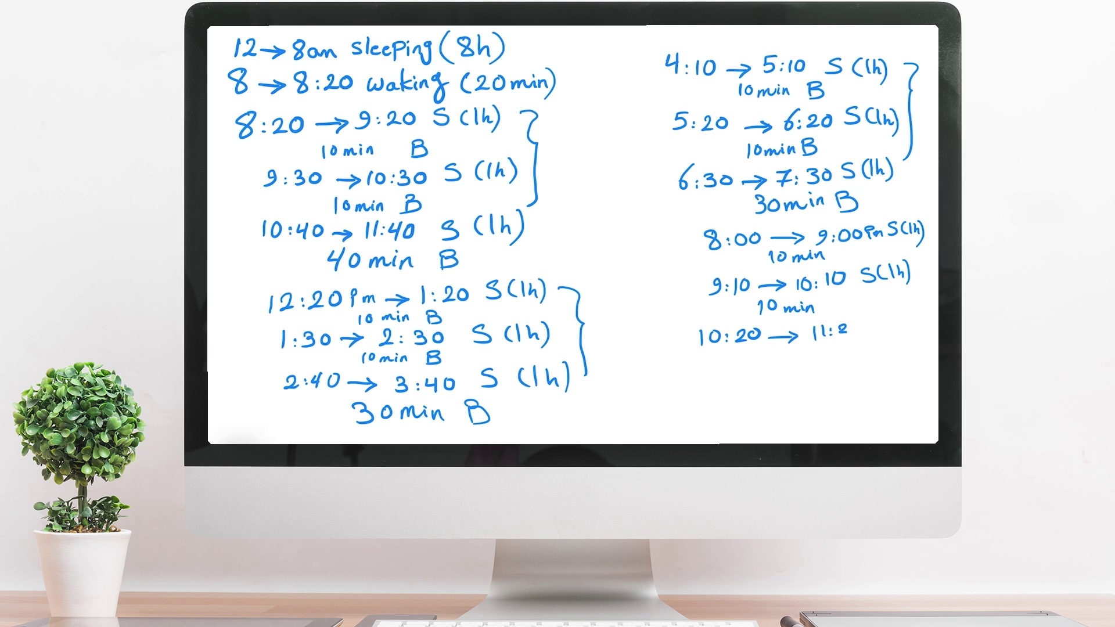
{"action": "left_click_drag", "start_coordinate": [891, 311], "coordinate": [888, 330]}
{"action": "left_click_drag", "start_coordinate": [901, 312], "coordinate": [912, 336]}
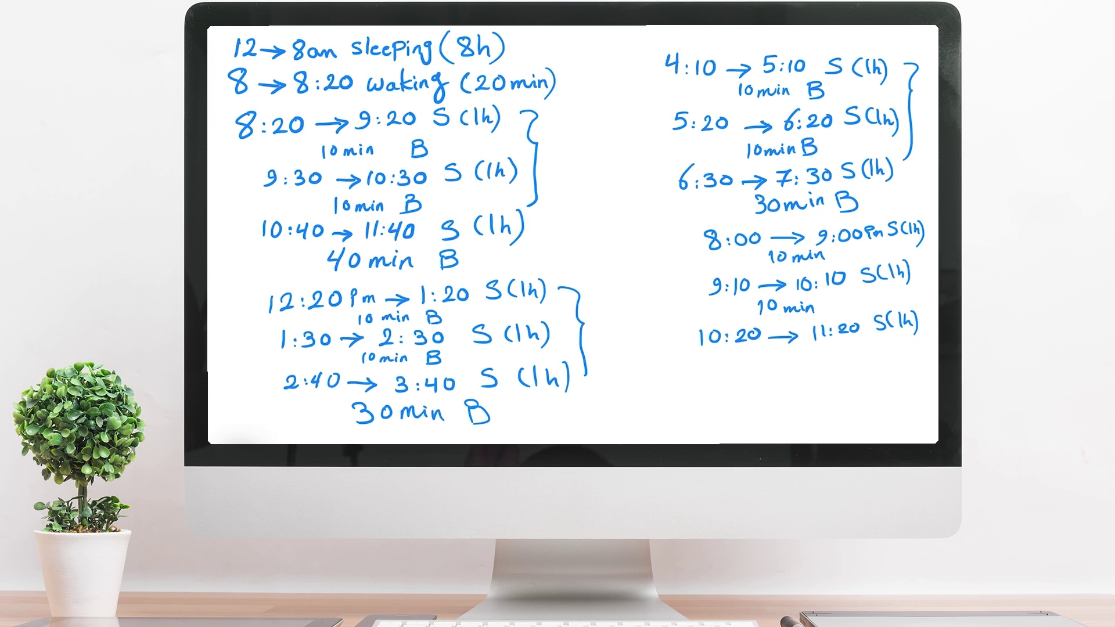